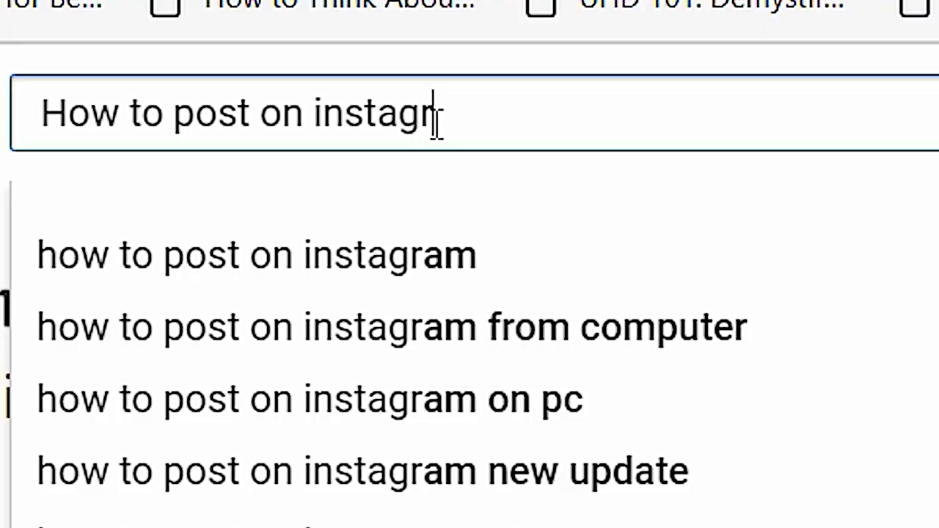
- Search YouTube for 'how to post on instagram from computer' and scroll through the results
{"action": "type", "text": "ame "}
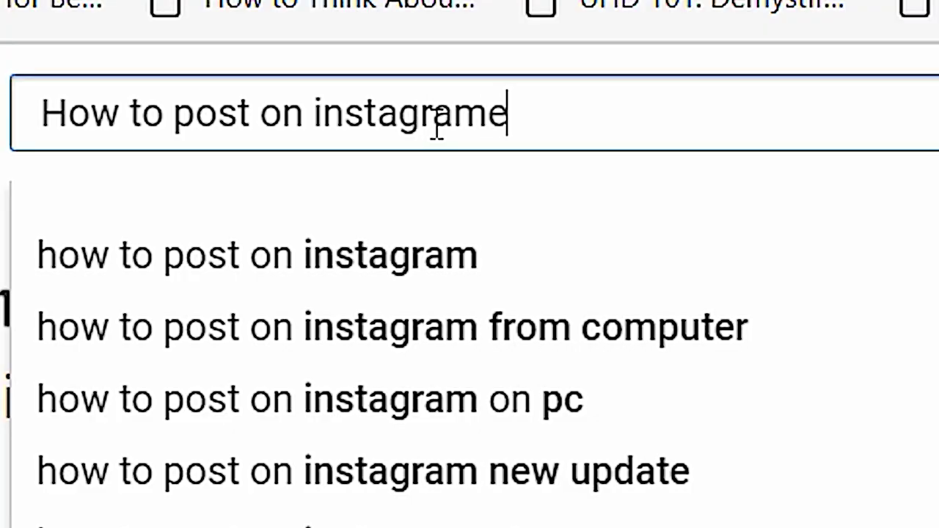
{"action": "type", "text": "from computer"}
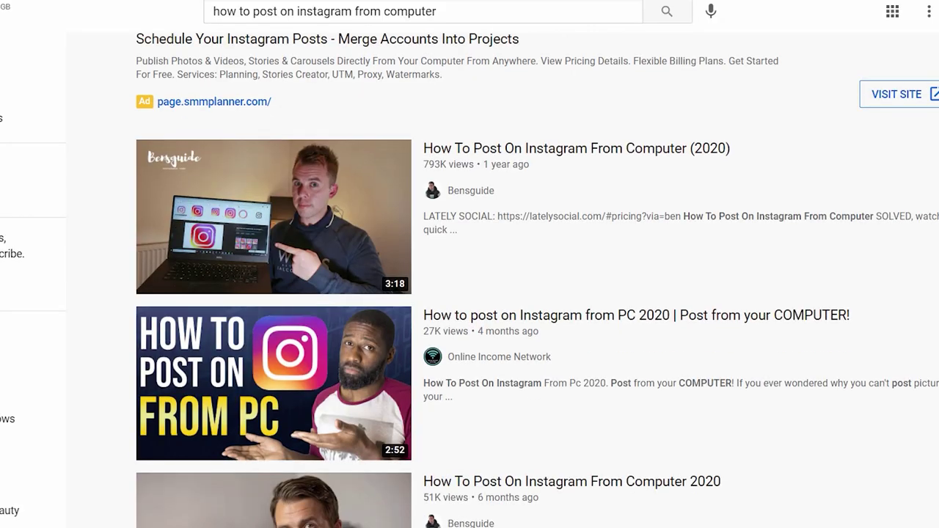
{"action": "scroll", "coordinate": [470, 294], "scroll_direction": "down", "scroll_amount": 4}
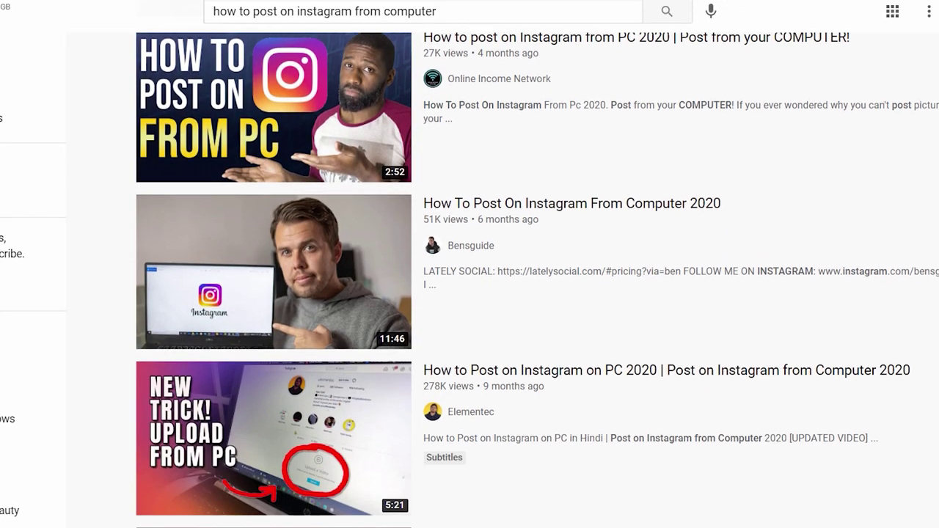
{"action": "scroll", "coordinate": [538, 280], "scroll_direction": "down", "scroll_amount": 3}
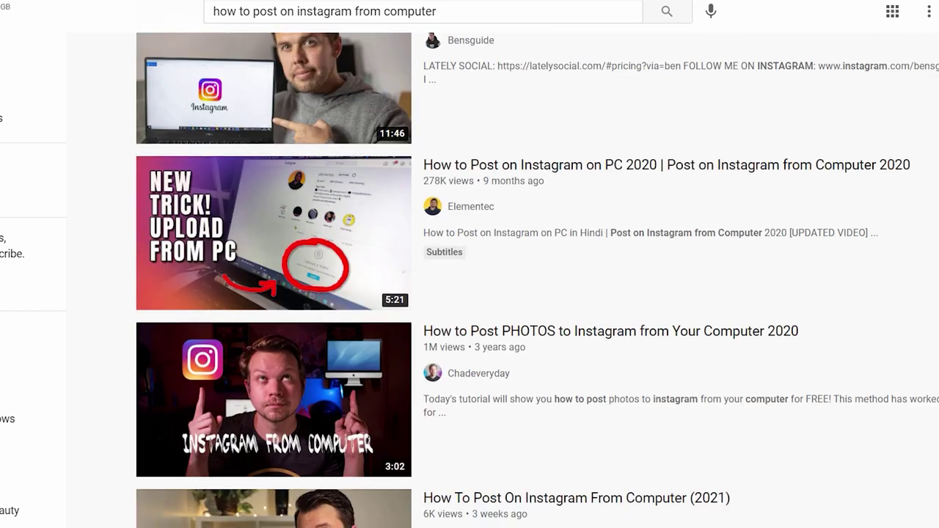
{"action": "scroll", "coordinate": [538, 281], "scroll_direction": "down", "scroll_amount": 4}
{"action": "scroll", "coordinate": [537, 280], "scroll_direction": "down", "scroll_amount": 1}
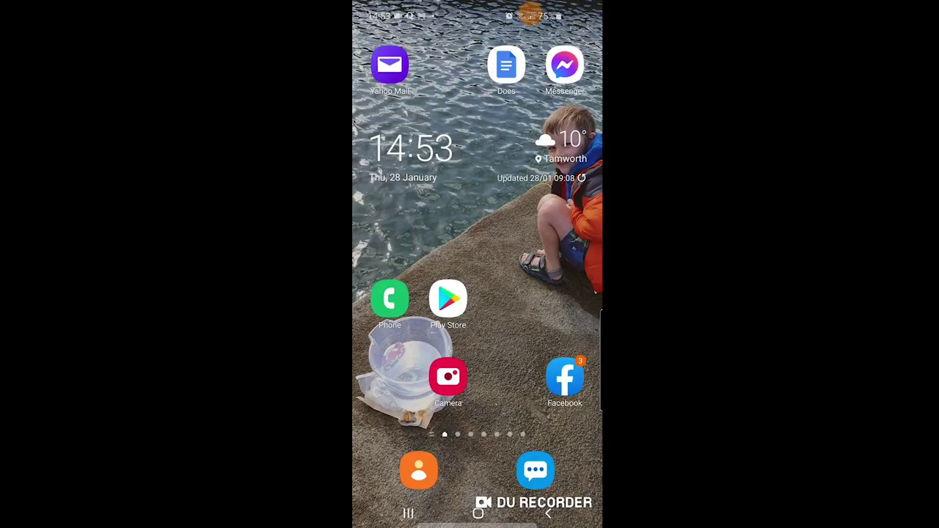
- Launch Instagram from the app list and go to your profile
{"action": "left_click_drag", "start_coordinate": [477, 367], "coordinate": [477, 184]}
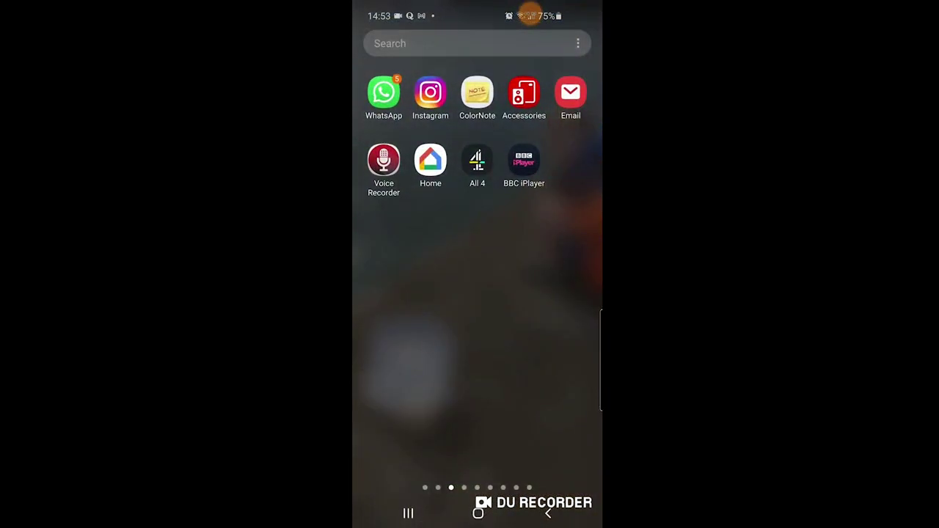
{"action": "left_click", "coordinate": [431, 92]}
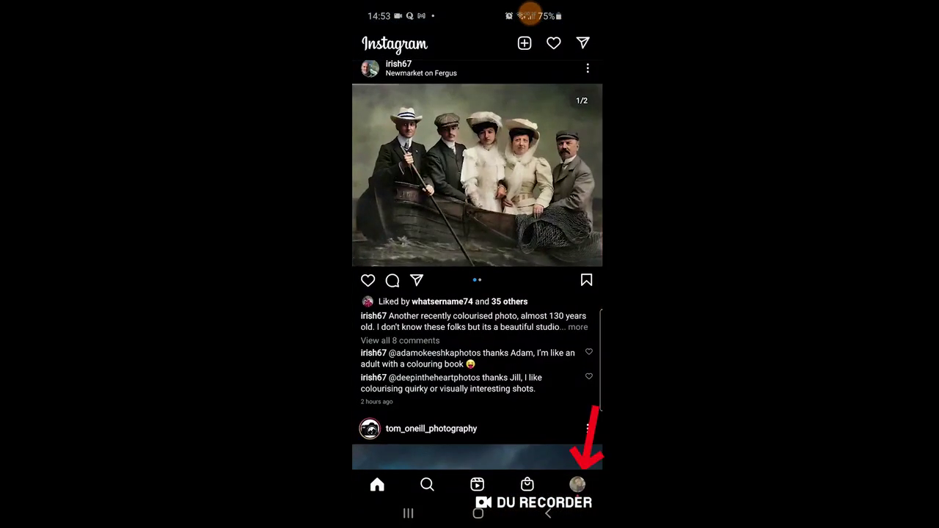
{"action": "left_click", "coordinate": [578, 484]}
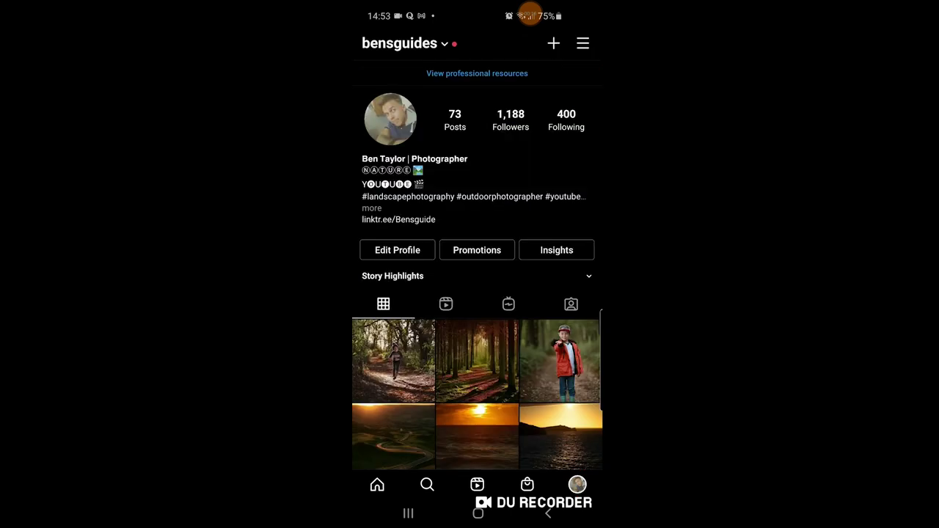
- Go to Settings > Account and choose Switch account type
{"action": "left_click", "coordinate": [583, 43]}
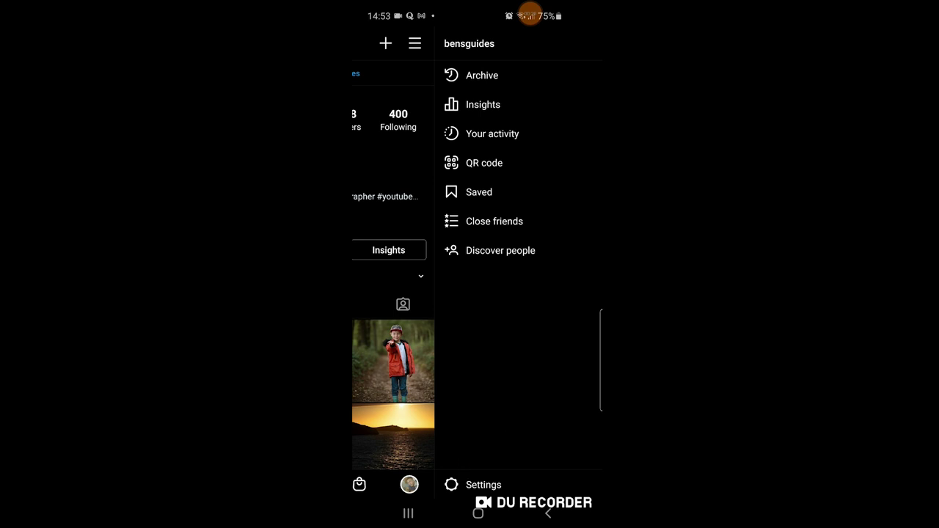
{"action": "left_click", "coordinate": [477, 485]}
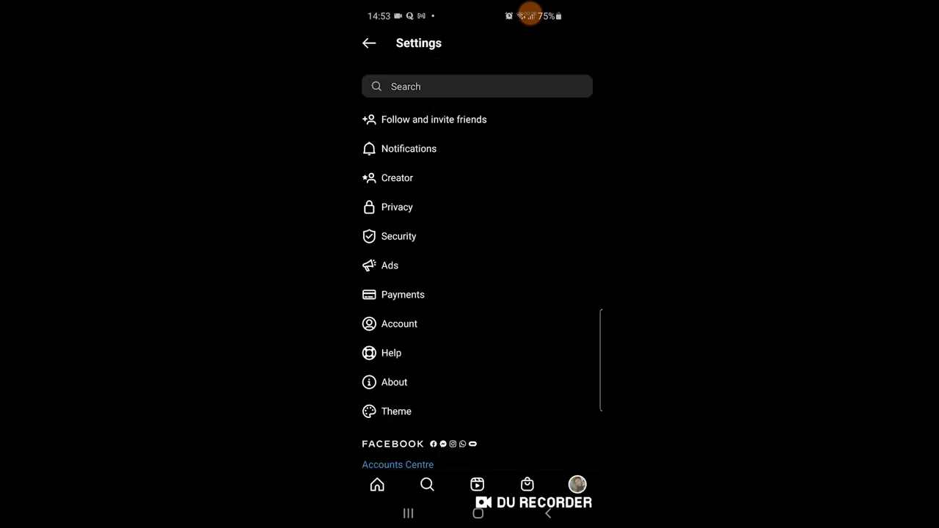
{"action": "scroll", "coordinate": [477, 268], "scroll_direction": "down", "scroll_amount": 3}
{"action": "scroll", "coordinate": [477, 267], "scroll_direction": "up", "scroll_amount": 3}
{"action": "scroll", "coordinate": [477, 268], "scroll_direction": "down", "scroll_amount": 1}
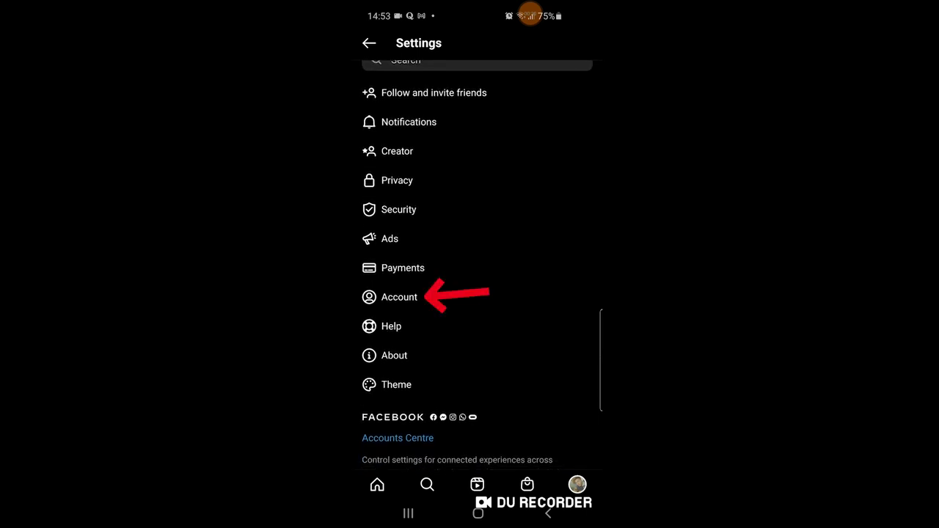
{"action": "left_click", "coordinate": [400, 297]}
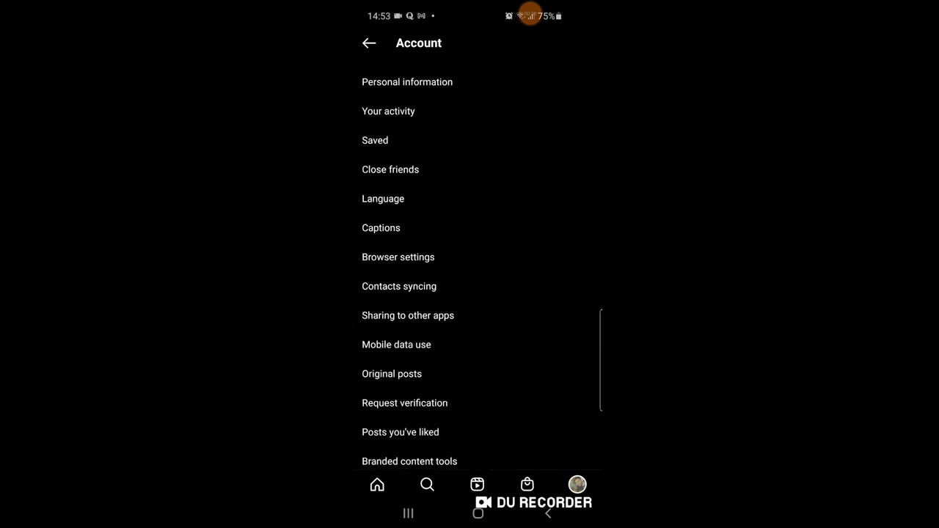
{"action": "scroll", "coordinate": [477, 267], "scroll_direction": "down", "scroll_amount": 2}
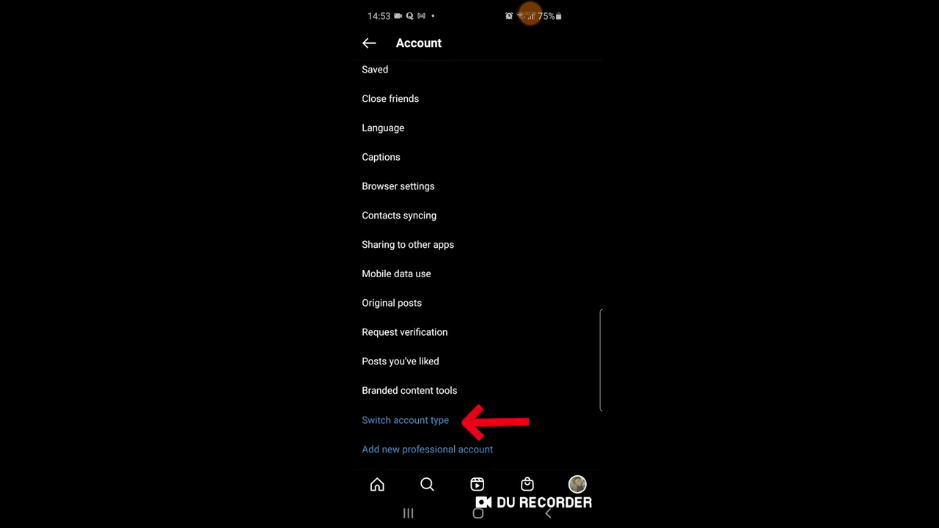
{"action": "left_click", "coordinate": [405, 420]}
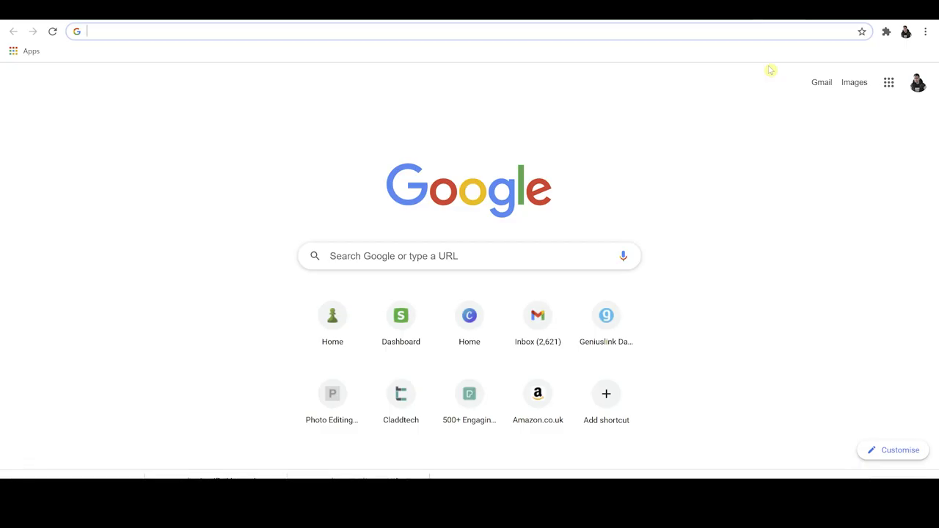
- Search Google for 'instagram creator studio' using the matching suggestion
{"action": "left_click", "coordinate": [454, 262]}
{"action": "type", "text": "instagram"}
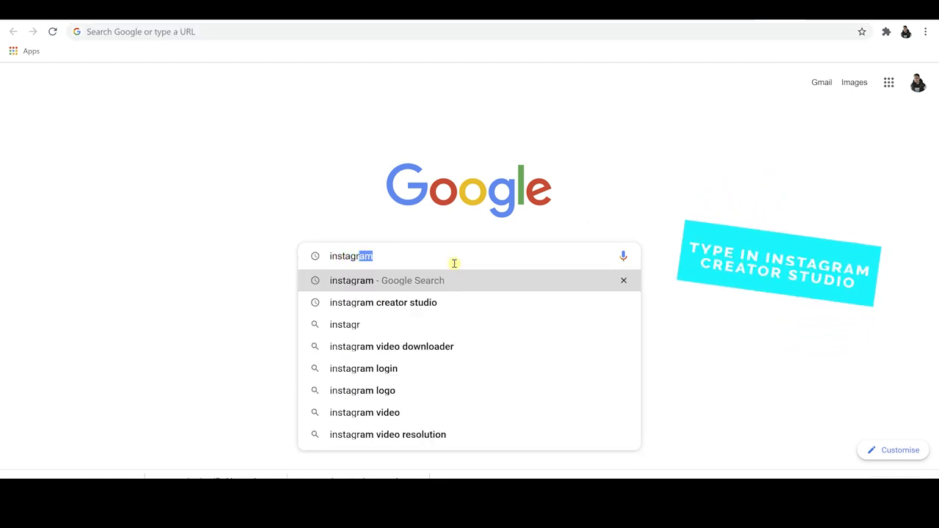
{"action": "type", "text": " creator studio"}
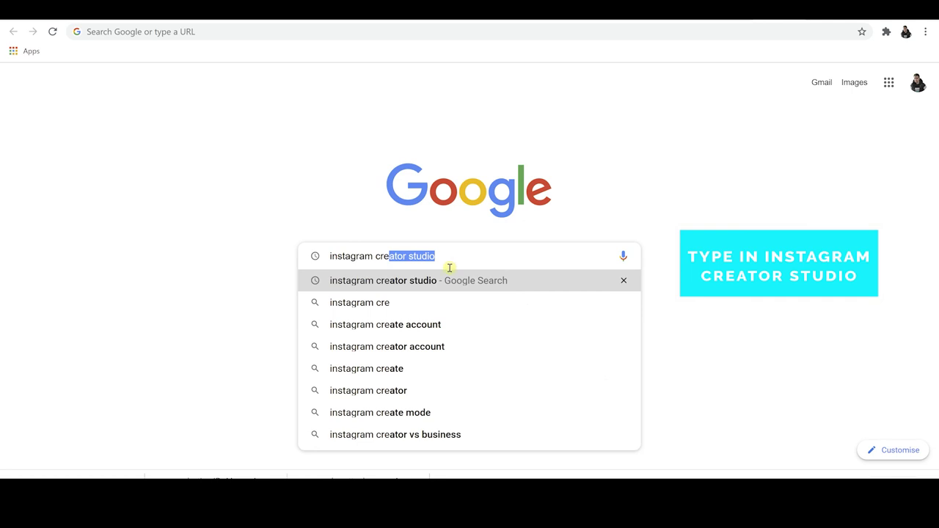
{"action": "left_click", "coordinate": [432, 281]}
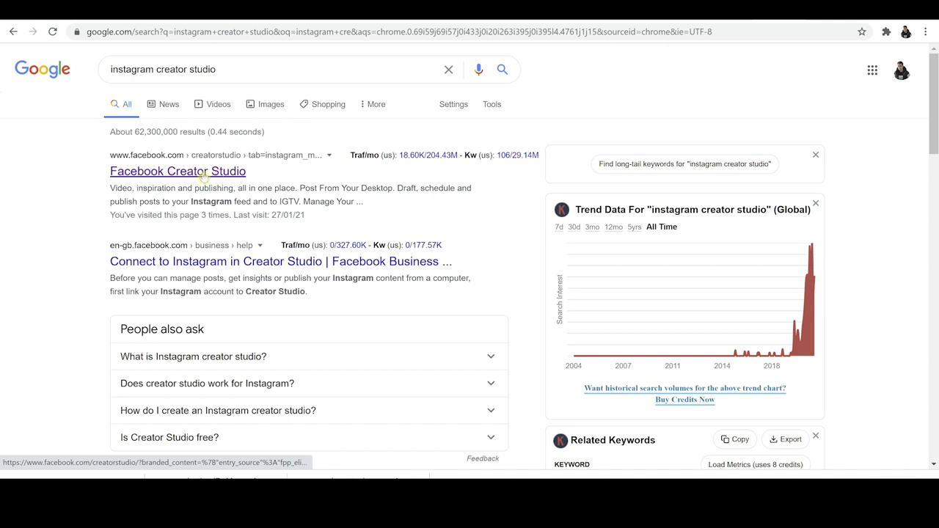
- Open Facebook Creator Studio from the results and switch it to the Instagram account
{"action": "left_click", "coordinate": [204, 177]}
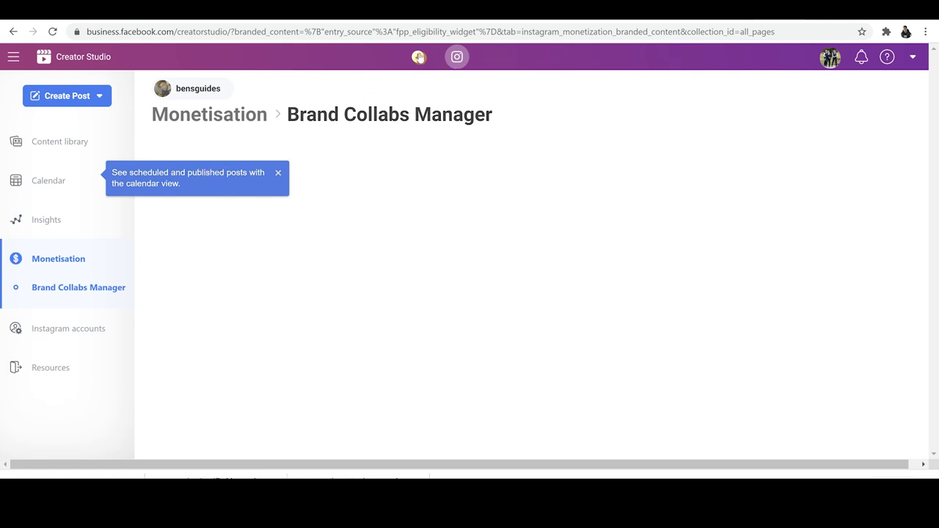
{"action": "left_click", "coordinate": [418, 57]}
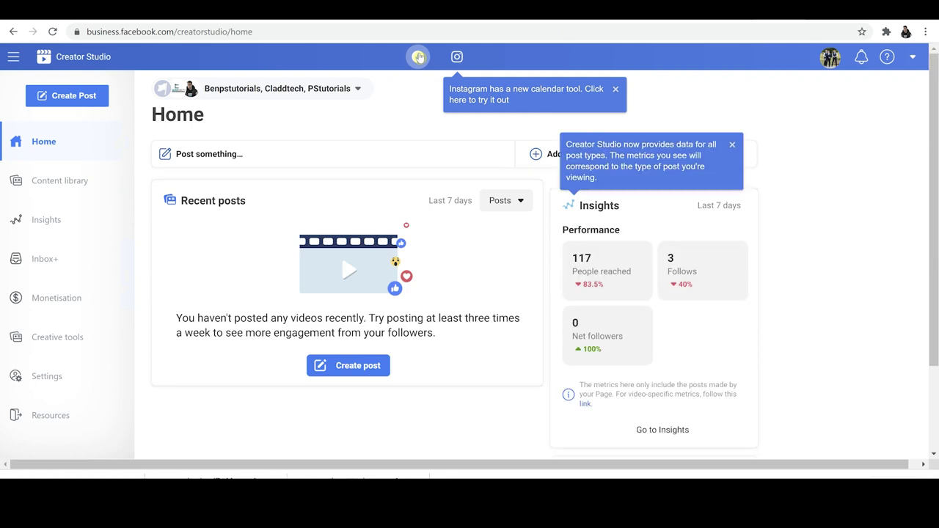
{"action": "left_click", "coordinate": [460, 57]}
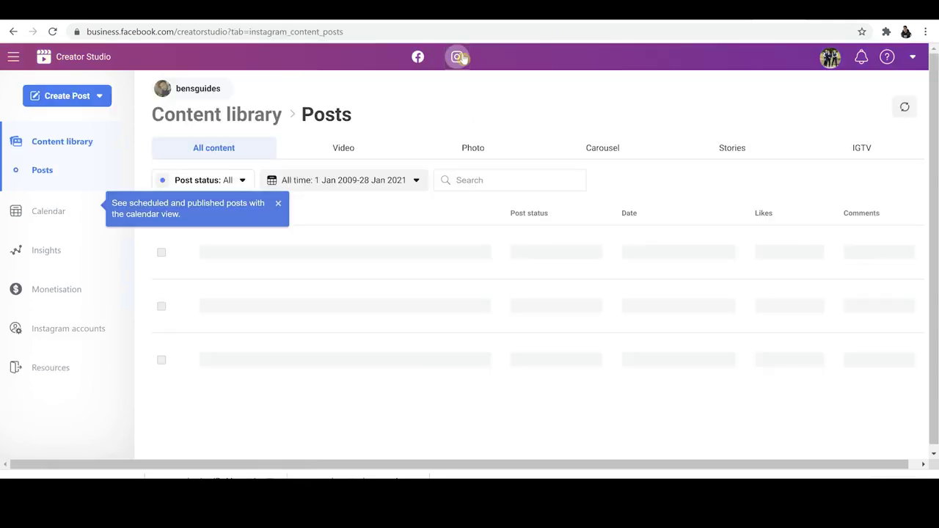
- Look over the calendar, activity and audience insights, and accounts pages, then open Create Post
{"action": "left_click", "coordinate": [279, 204]}
{"action": "left_click", "coordinate": [68, 212]}
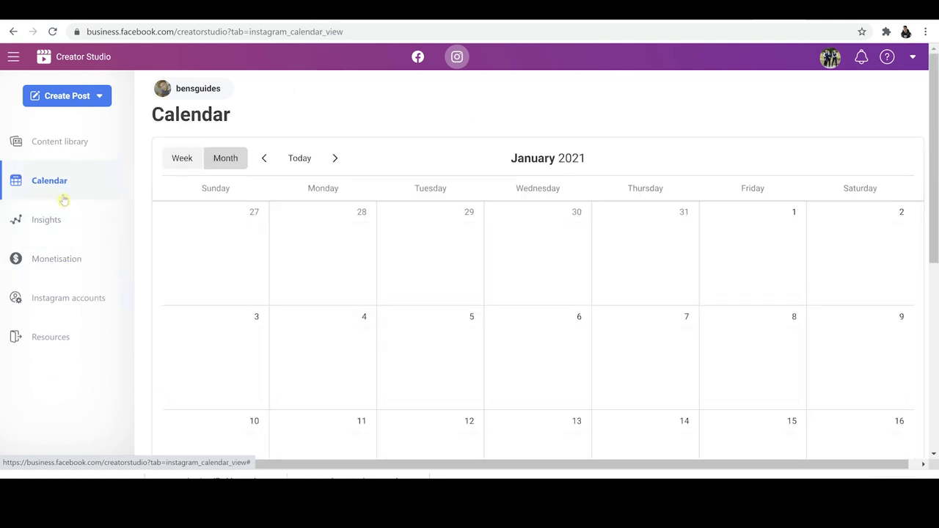
{"action": "left_click", "coordinate": [63, 218]}
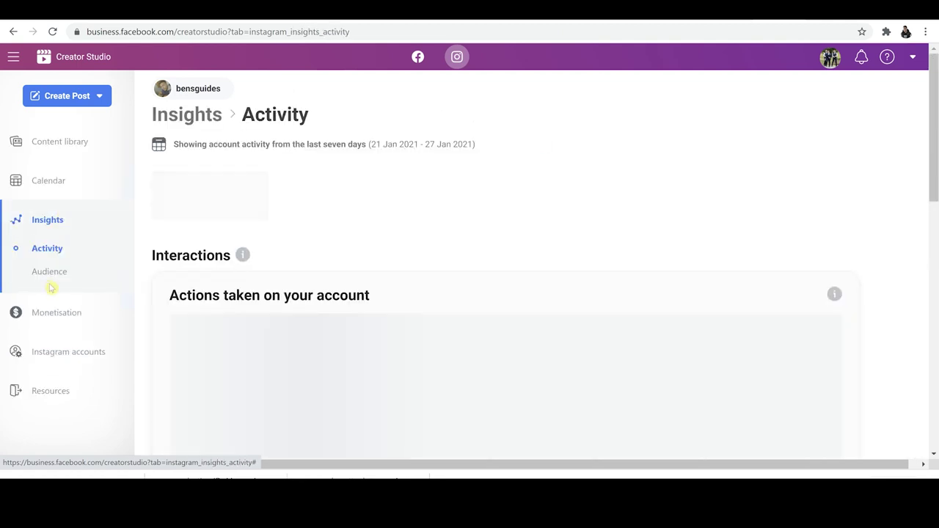
{"action": "left_click", "coordinate": [53, 275]}
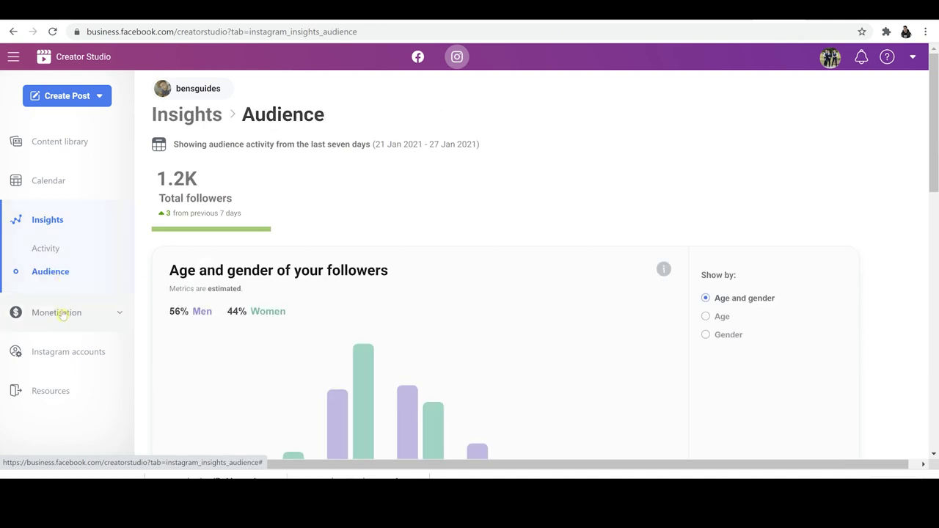
{"action": "left_click", "coordinate": [65, 353]}
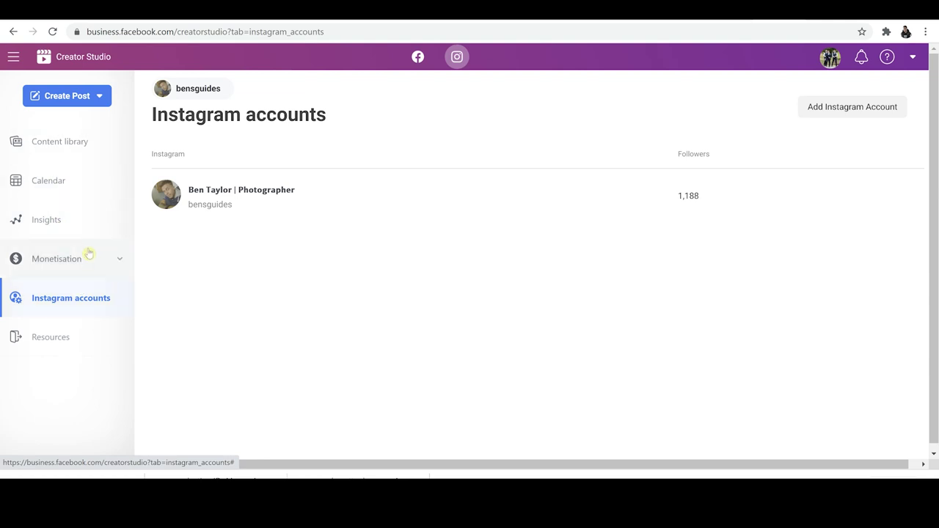
{"action": "left_click", "coordinate": [74, 103]}
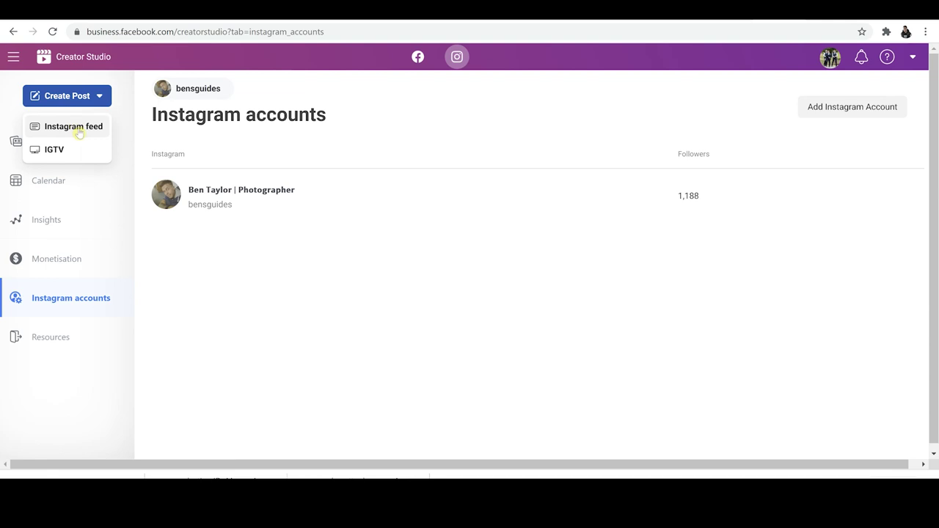
- Start an Instagram feed post and place the cursor in its empty caption box
{"action": "left_click", "coordinate": [79, 133]}
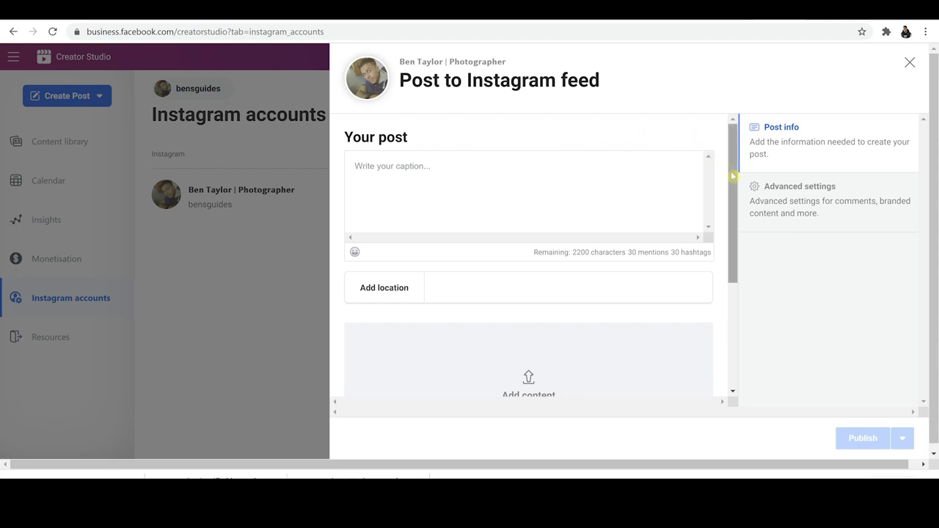
{"action": "left_click", "coordinate": [424, 181]}
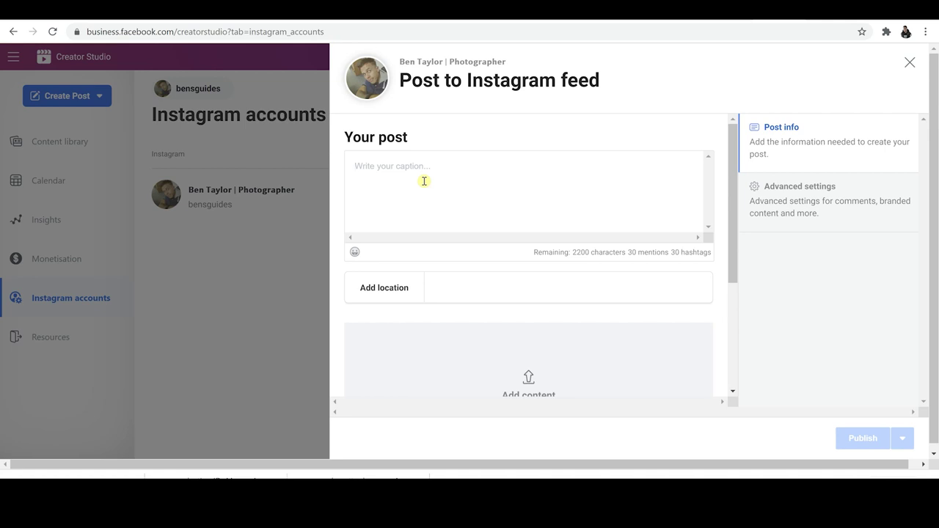
- Write the caption 'Video' with hashtags #video #tutorial on a separate line, adding no emoji
{"action": "type", "text": "Video"}
{"action": "key", "text": "Return"}
{"action": "key", "text": "Return"}
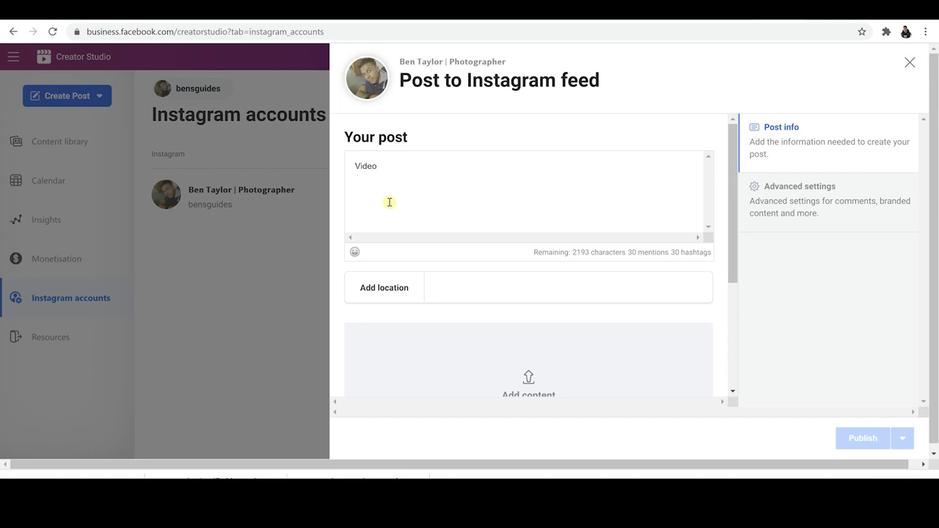
{"action": "type", "text": "#video#"}
{"action": "key", "text": "BackSpace"}
{"action": "type", "text": "#tutorial"}
{"action": "left_click", "coordinate": [408, 203]}
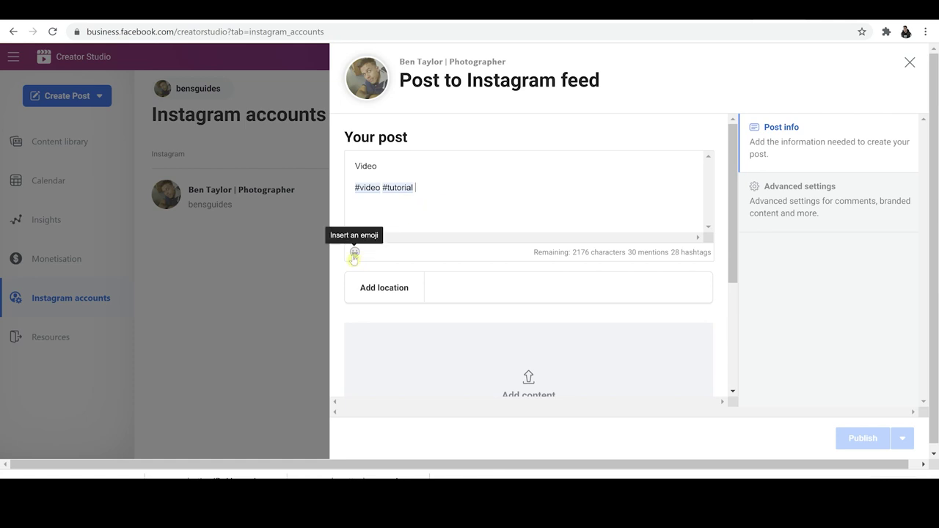
{"action": "left_click", "coordinate": [355, 253]}
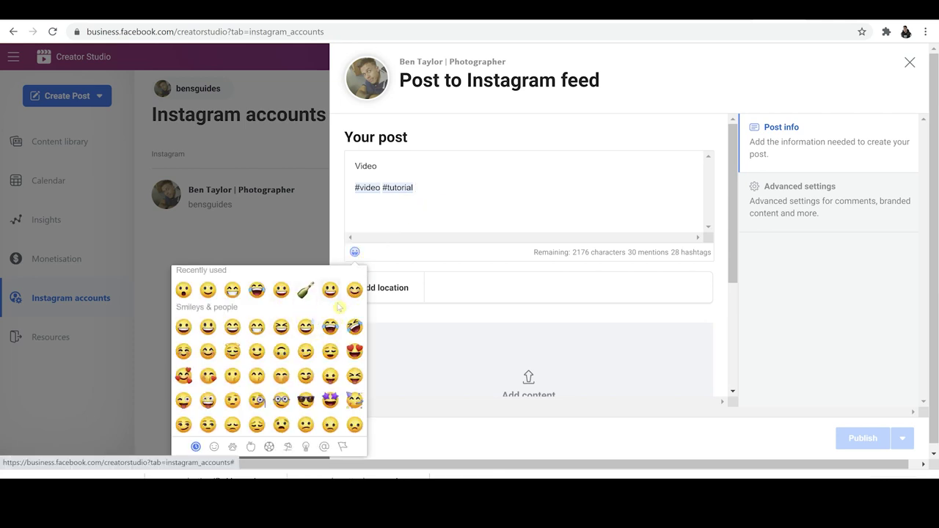
{"action": "left_click", "coordinate": [416, 231]}
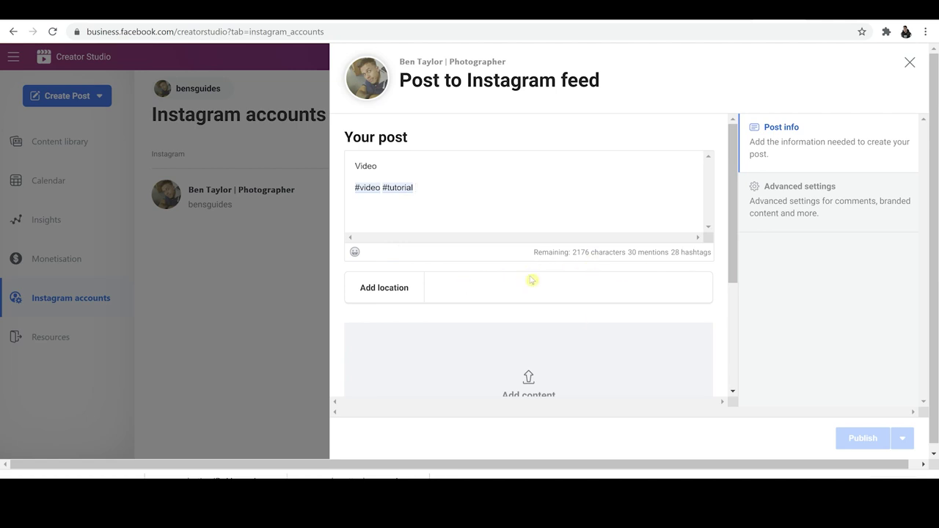
{"action": "left_click_drag", "start_coordinate": [733, 194], "coordinate": [728, 281]}
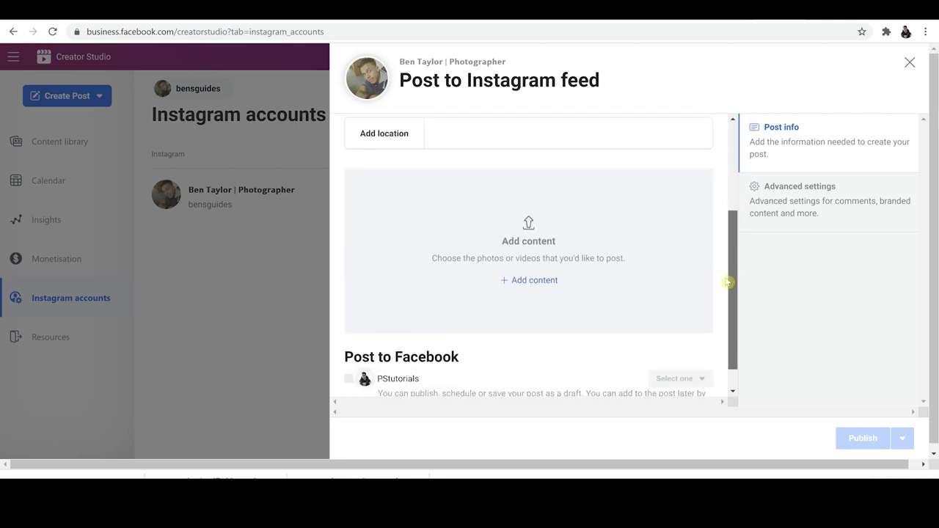
- Upload the 'woods' video from the computer through Add content > From file upload
{"action": "left_click", "coordinate": [540, 285]}
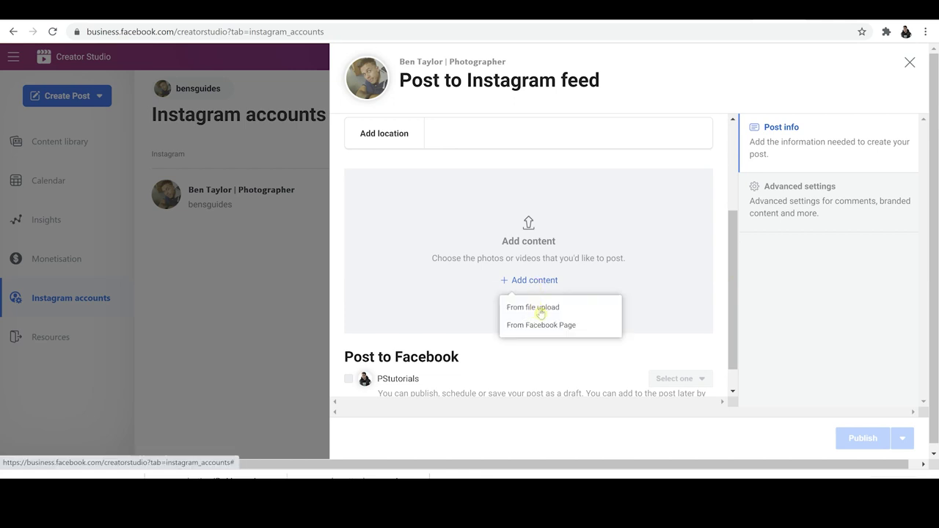
{"action": "left_click", "coordinate": [541, 309]}
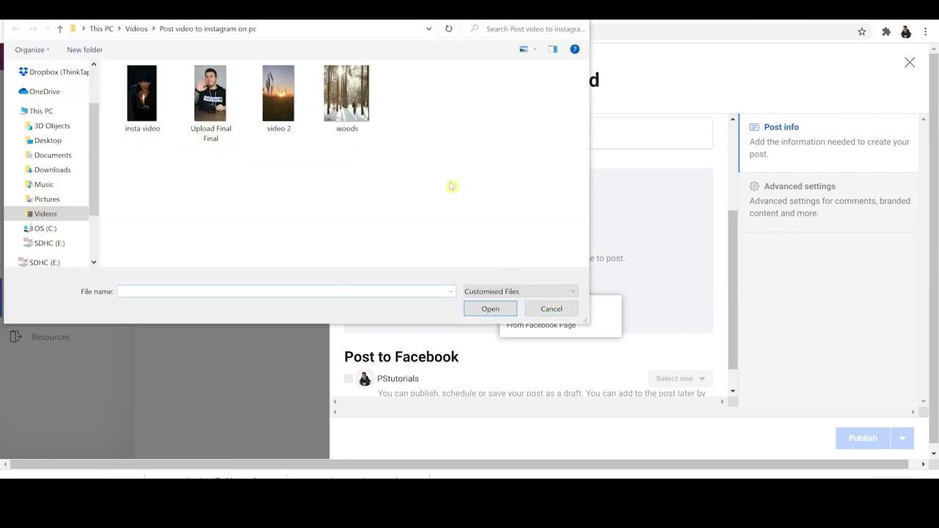
{"action": "left_click", "coordinate": [362, 102]}
{"action": "left_click", "coordinate": [501, 310]}
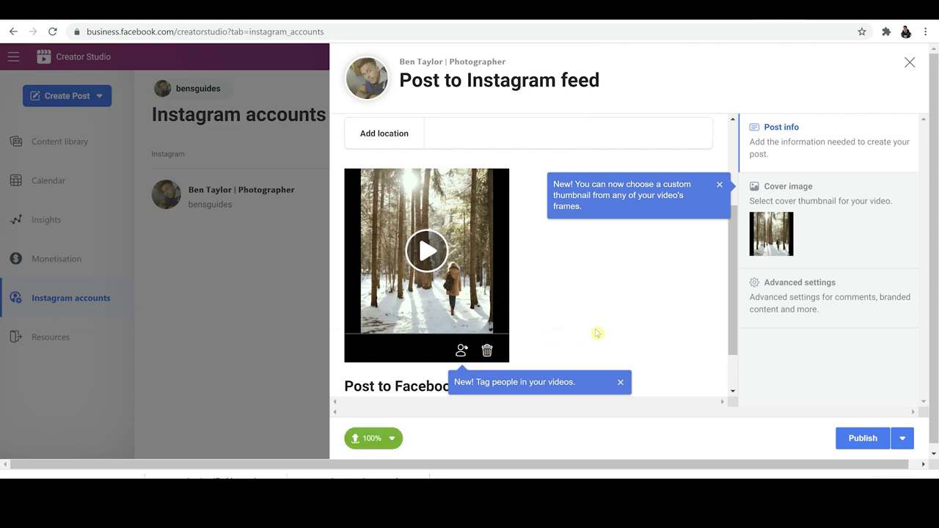
- Scroll down to review the Post to Facebook option, then switch to the Lately Social tab
{"action": "left_click_drag", "start_coordinate": [730, 325], "coordinate": [734, 347]}
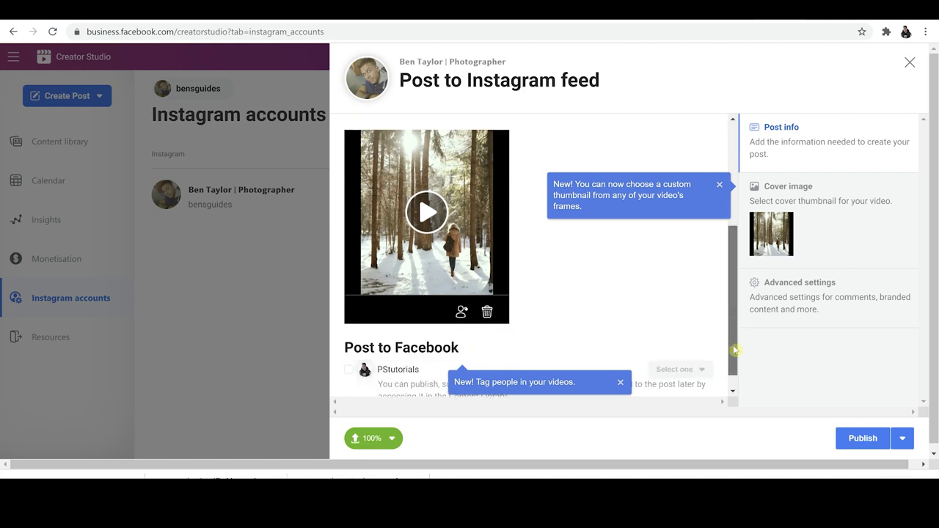
{"action": "scroll", "coordinate": [735, 349], "scroll_direction": "down", "scroll_amount": 1}
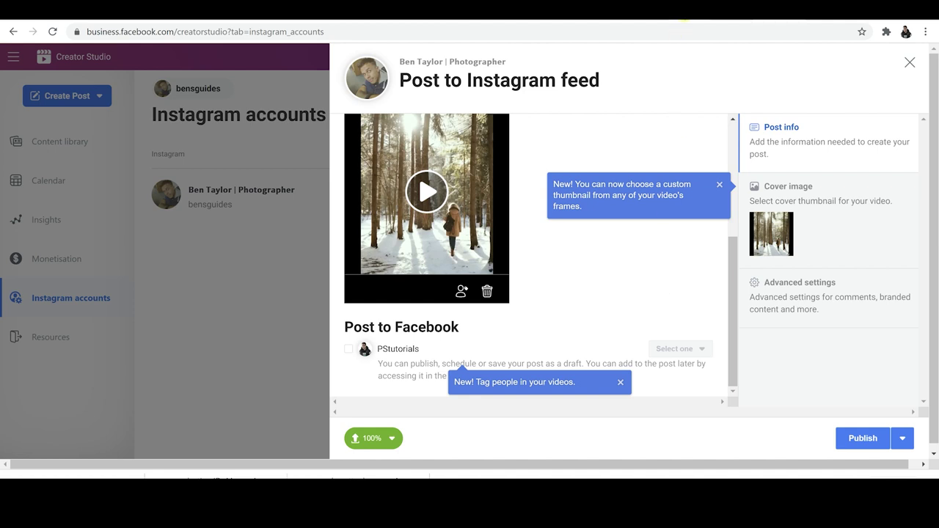
{"action": "left_click", "coordinate": [677, 22]}
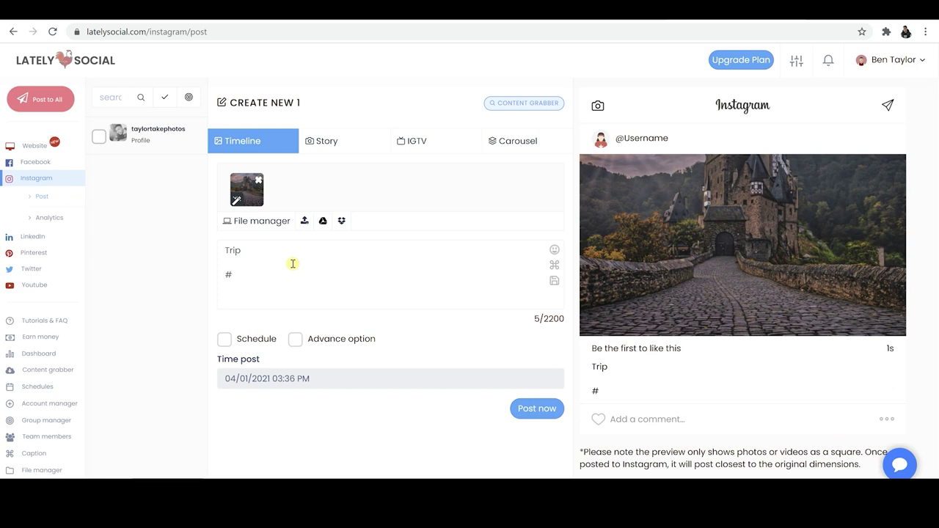
- Finish the caption with #landscape and schedule the post for 05/01/2021 at 04:30 PM
{"action": "type", "text": "landscape"}
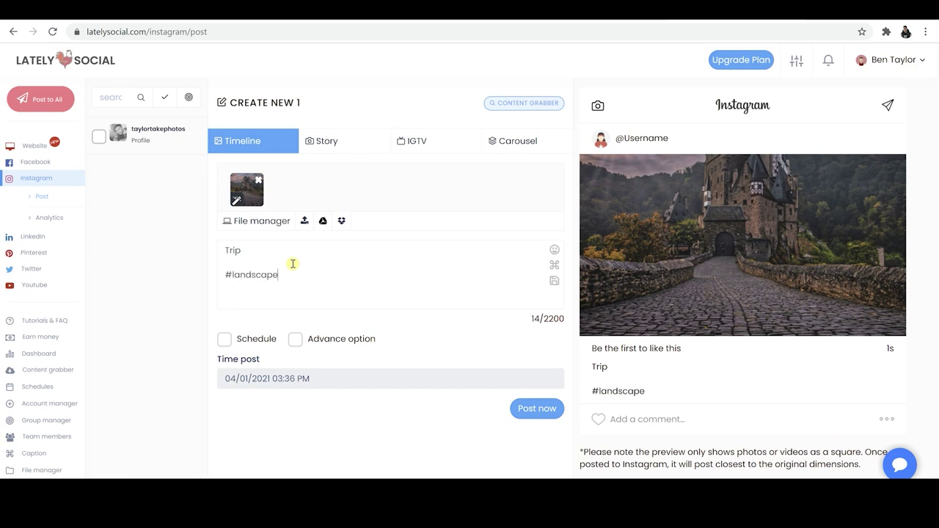
{"action": "left_click", "coordinate": [224, 338]}
{"action": "left_click", "coordinate": [422, 301]}
{"action": "left_click", "coordinate": [539, 414]}
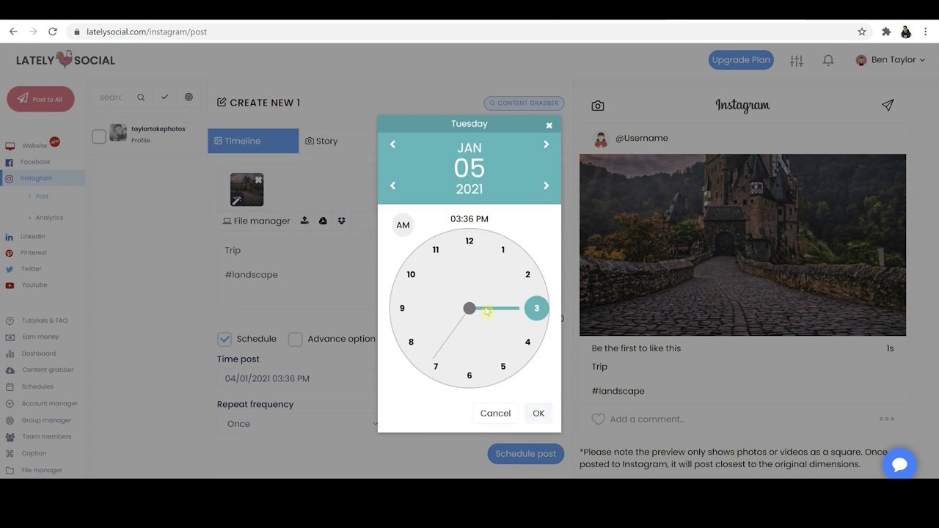
{"action": "left_click", "coordinate": [528, 343]}
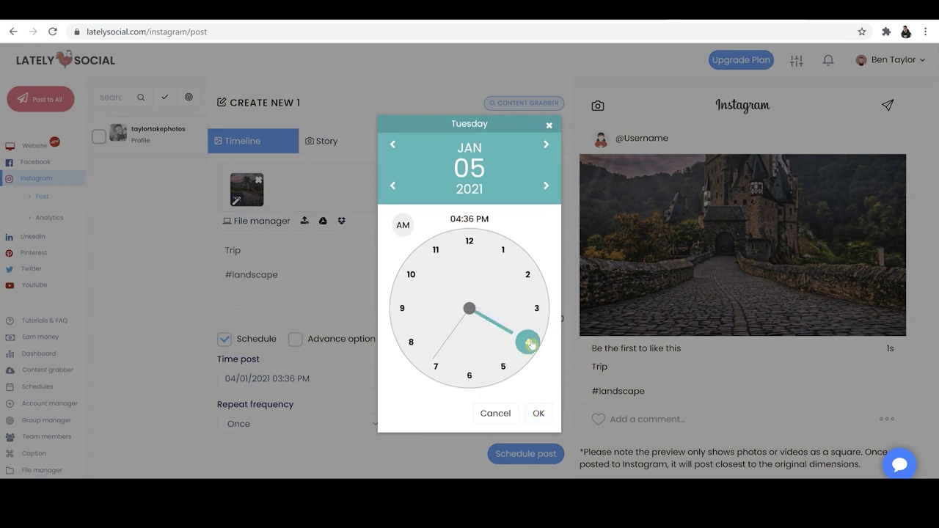
{"action": "left_click", "coordinate": [539, 413]}
{"action": "left_click", "coordinate": [470, 375]}
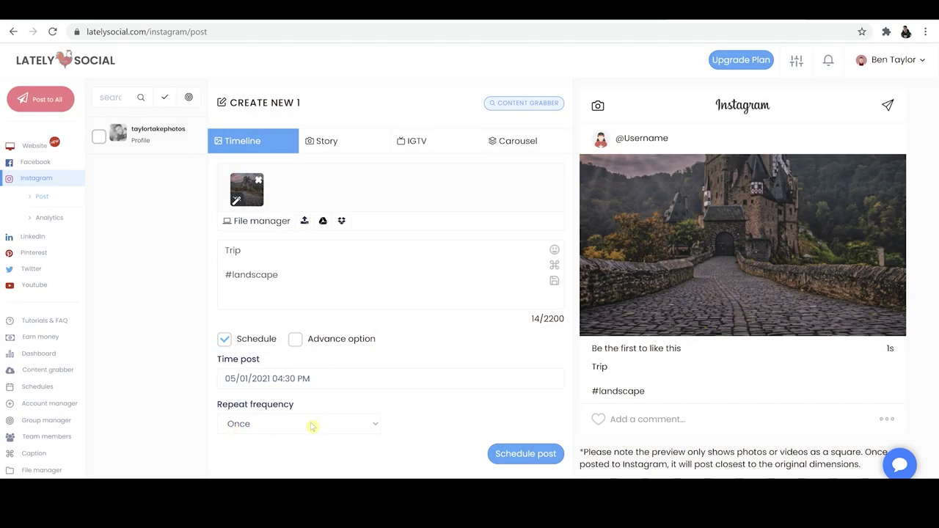
- Enable Advance options, append 🙂 to the 'Trip' caption (15/2200), and tick the Instagram profile
{"action": "left_click", "coordinate": [296, 342]}
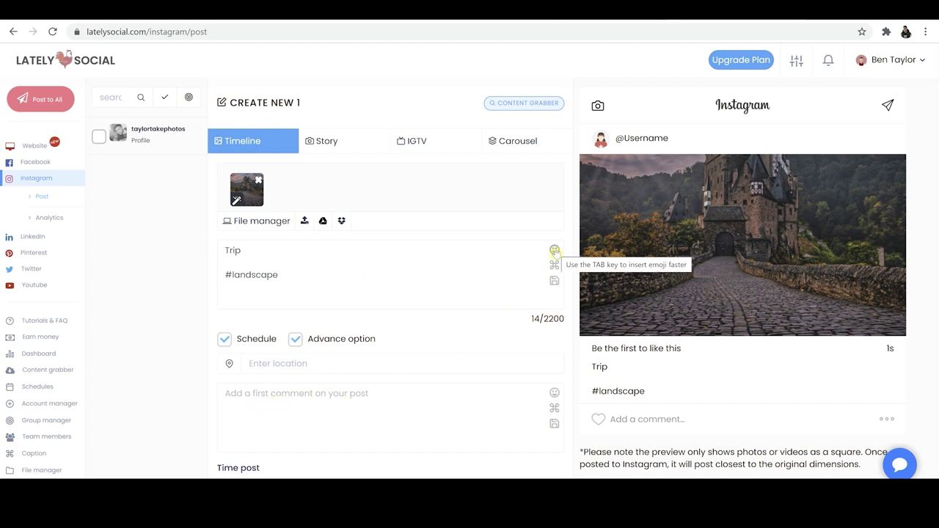
{"action": "left_click", "coordinate": [555, 250]}
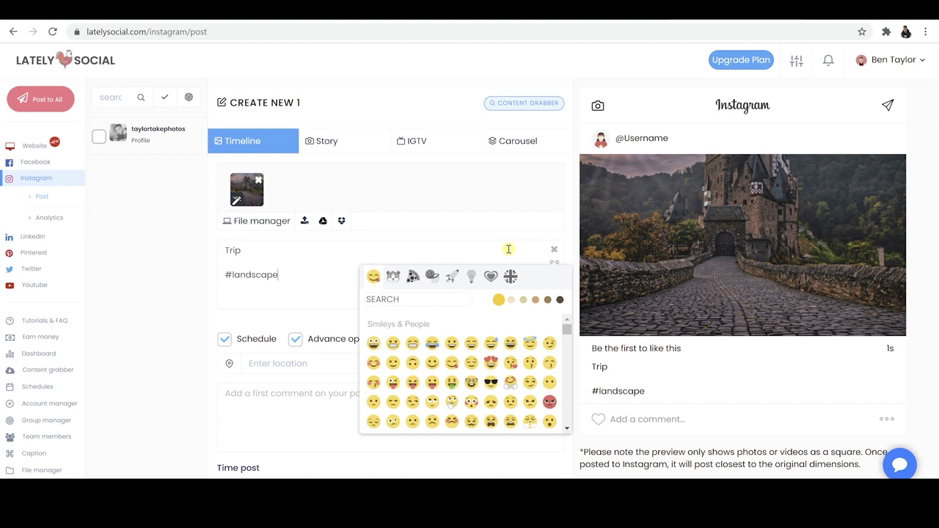
{"action": "left_click", "coordinate": [392, 363]}
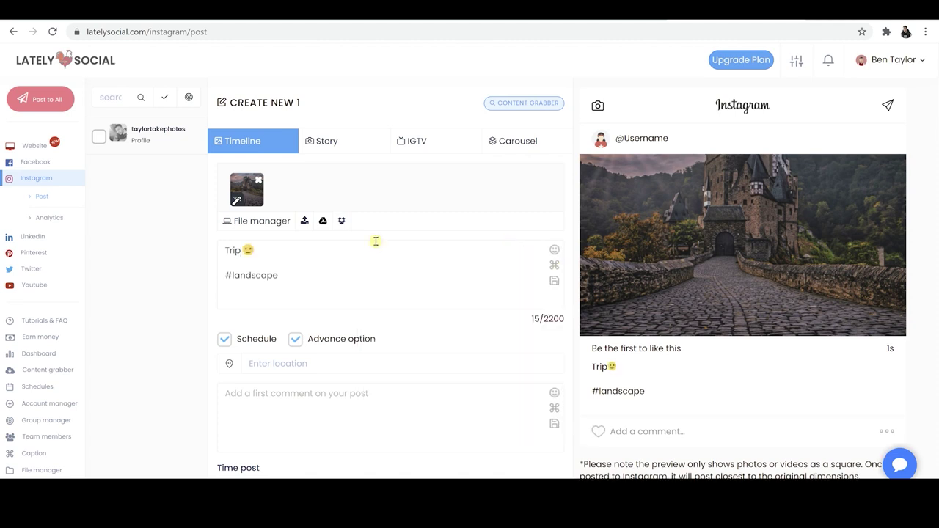
{"action": "left_click", "coordinate": [100, 139]}
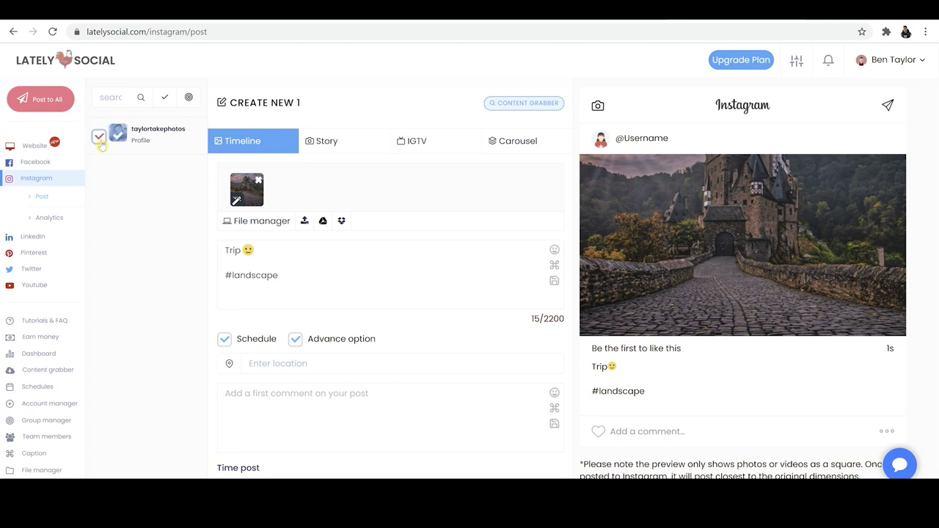